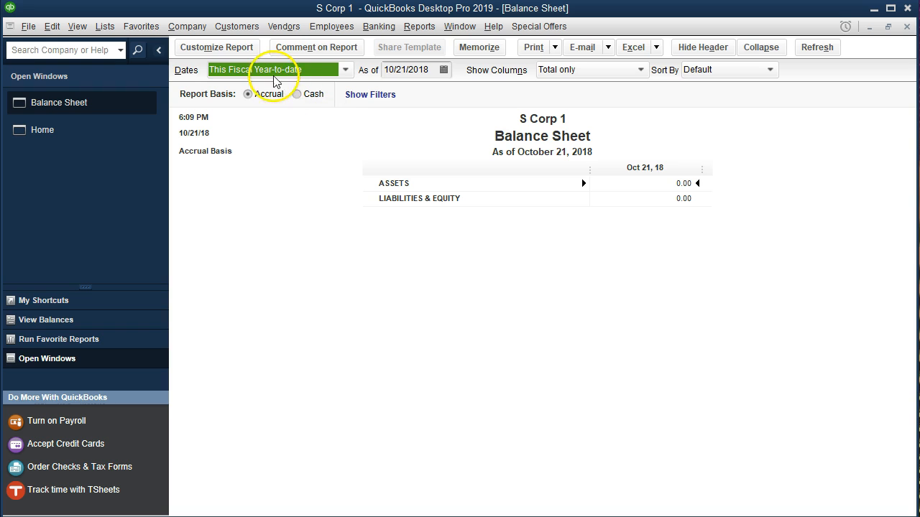
Step: Customize the Balance Sheet report to cover the date range 01/01/2021 to 12/31/2021
click(252, 55)
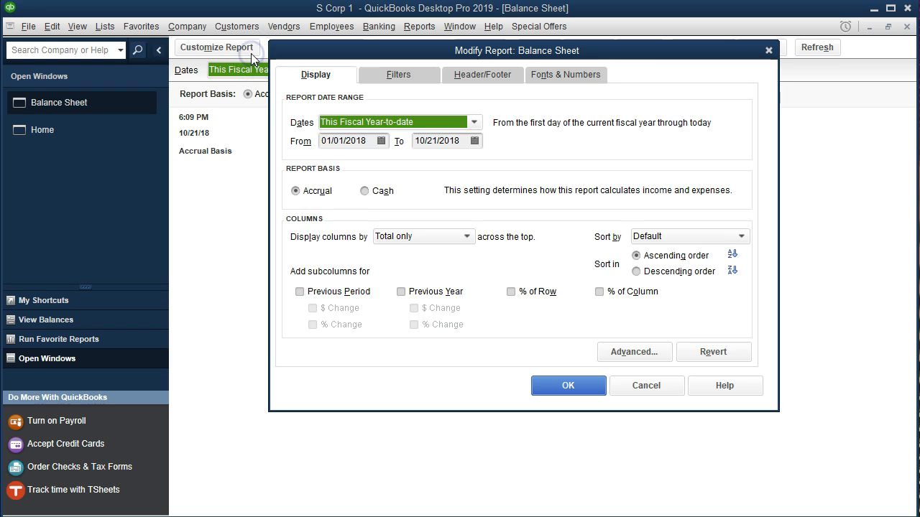
text(01/01/2021)
key(Tab)
text(1)
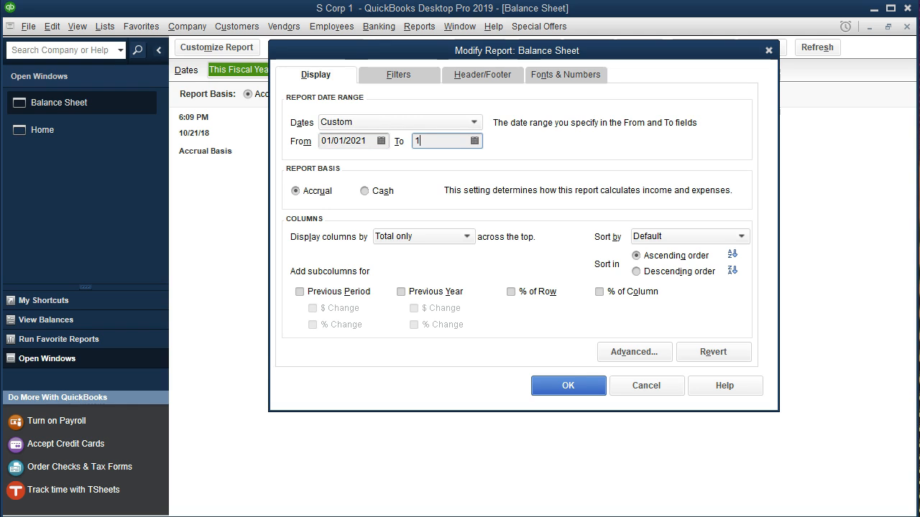
text(2/31/2021)
key(Tab)
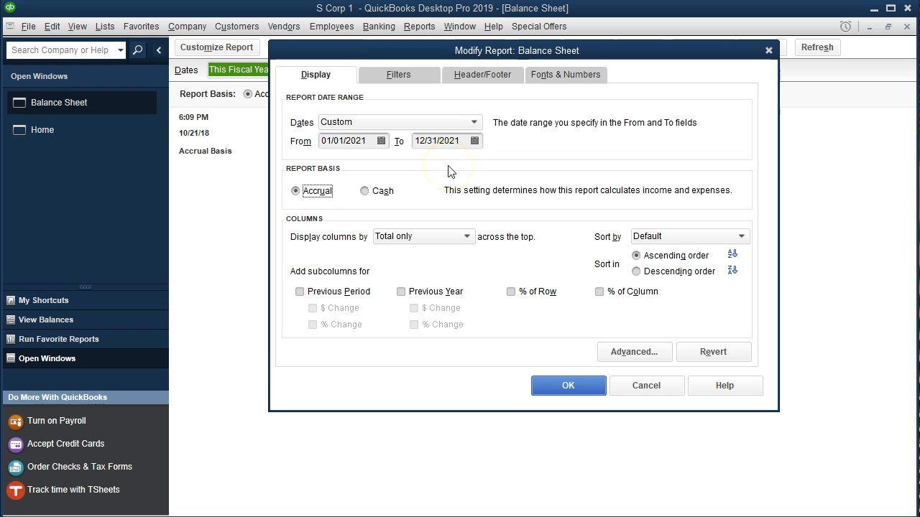
click(549, 381)
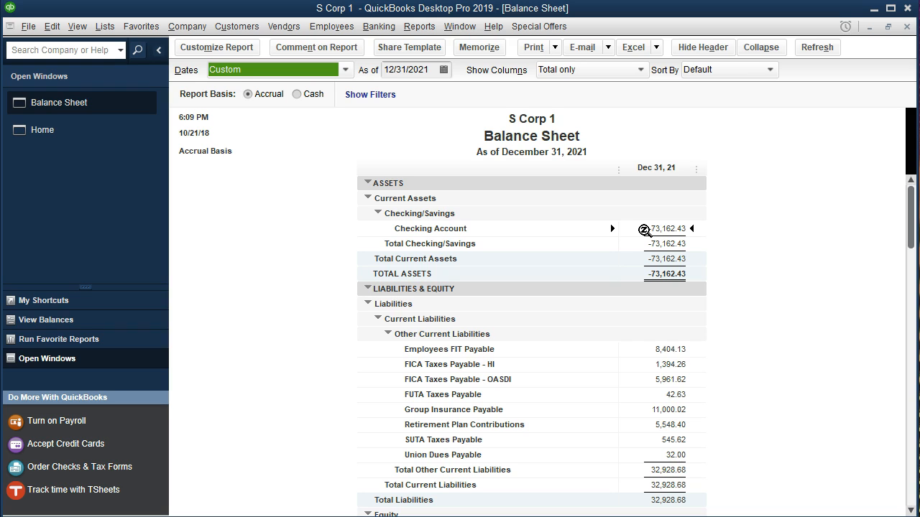
Step: Drill into the Checking Account balance and review its September liability checks and October paychecks
double_click(645, 230)
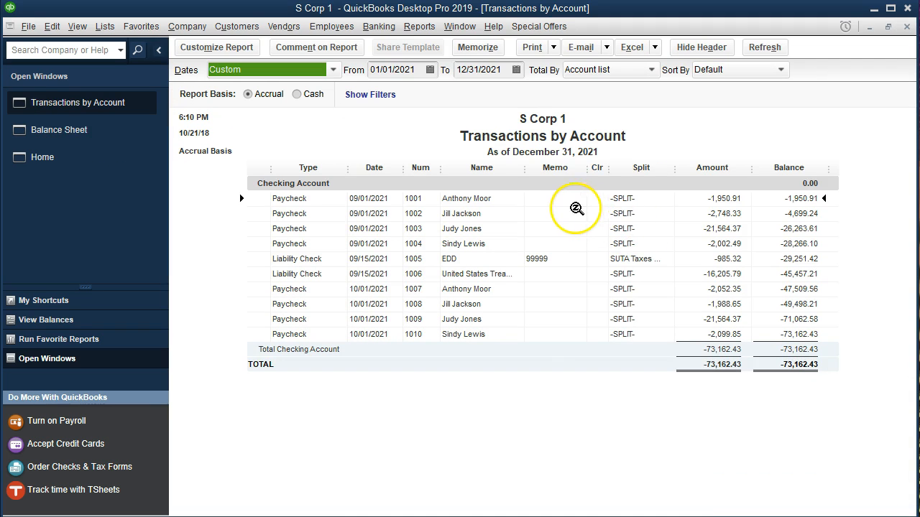
click(388, 201)
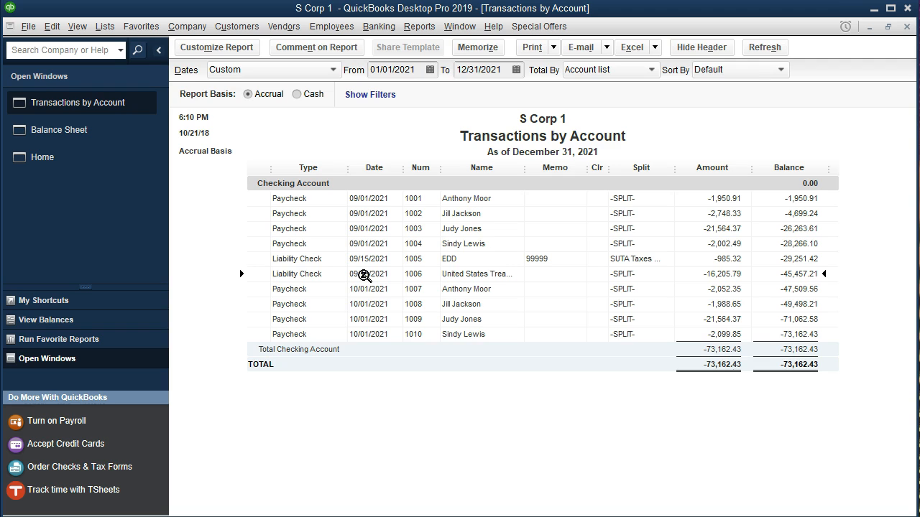
click(366, 288)
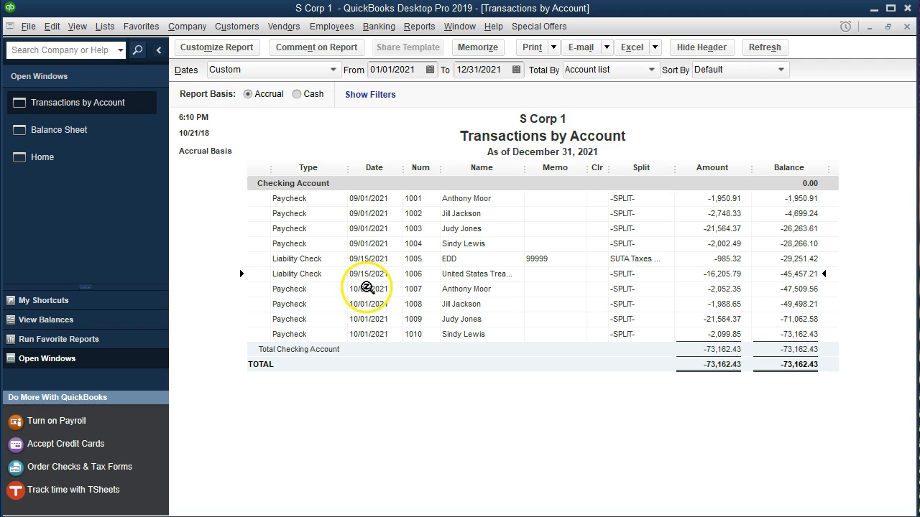
click(366, 304)
click(365, 318)
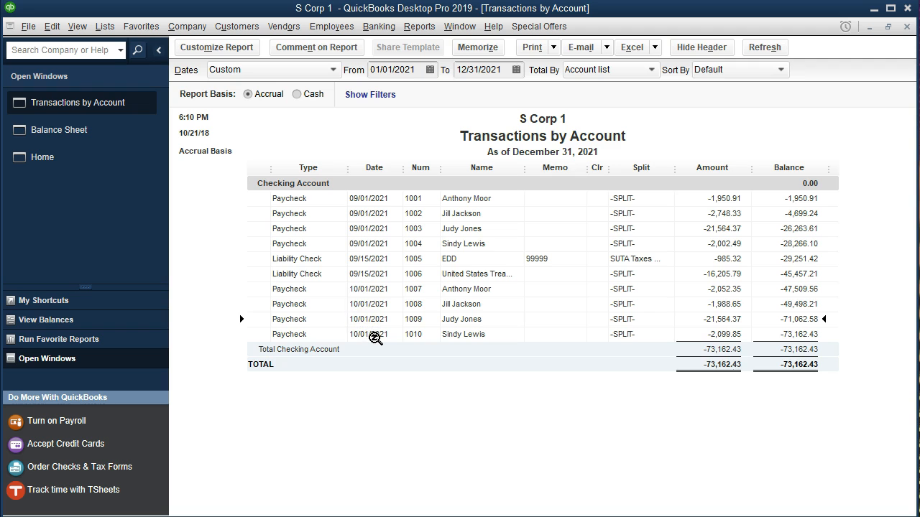
Step: Inspect the paycheck detail of check 1009 dated 10/01/2021, then return to the Balance Sheet
double_click(729, 319)
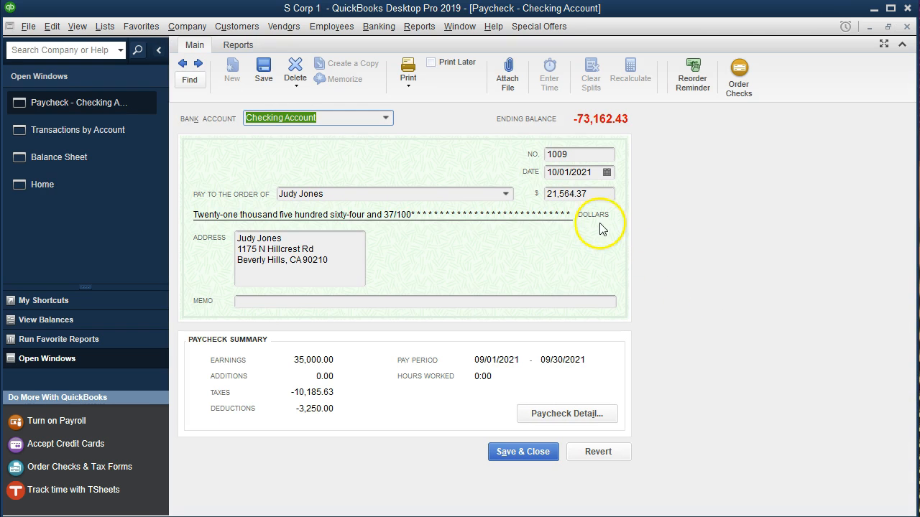
click(543, 415)
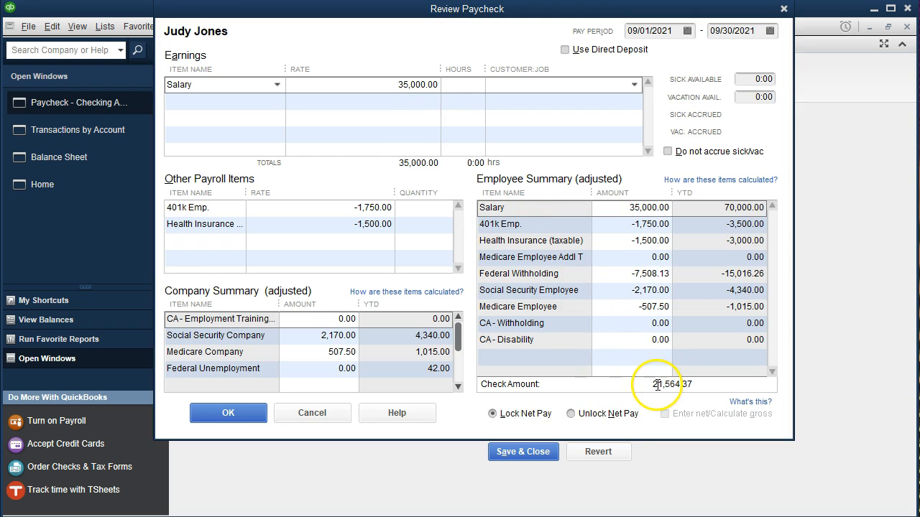
click(783, 9)
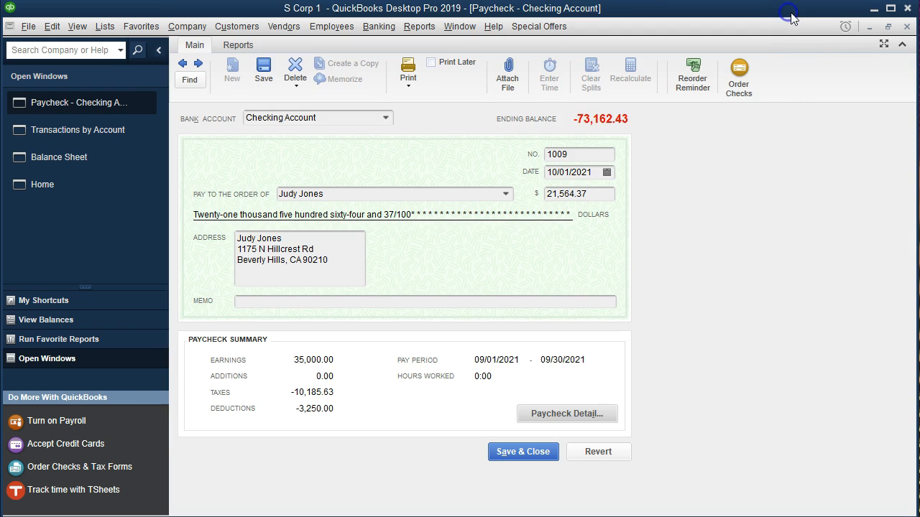
click(907, 27)
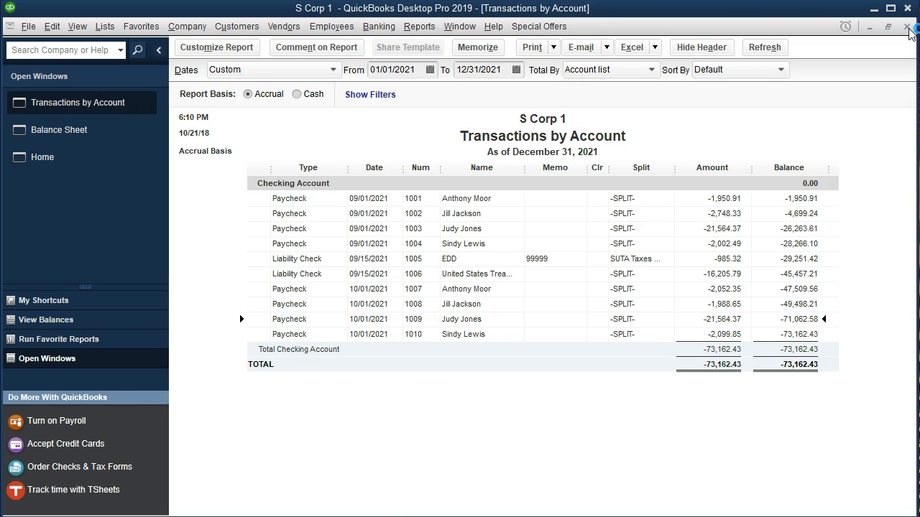
click(907, 27)
Step: Review the payroll liability balances on the Balance Sheet, from Employees FIT Payable through Union Dues Payable
scroll(779, 306, down, 2)
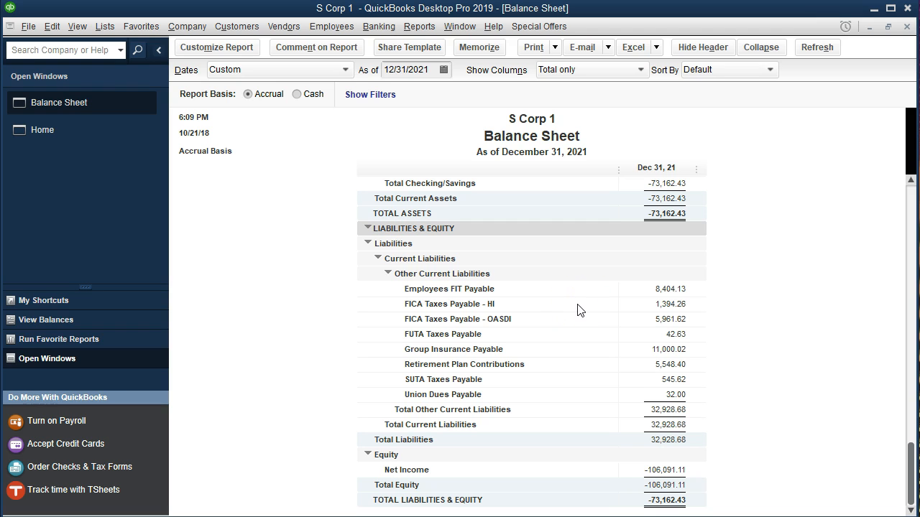
mouse_move(919, 6)
mouse_down()
mouse_move(684, 6)
mouse_move(919, 10)
mouse_up()
double_click(673, 291)
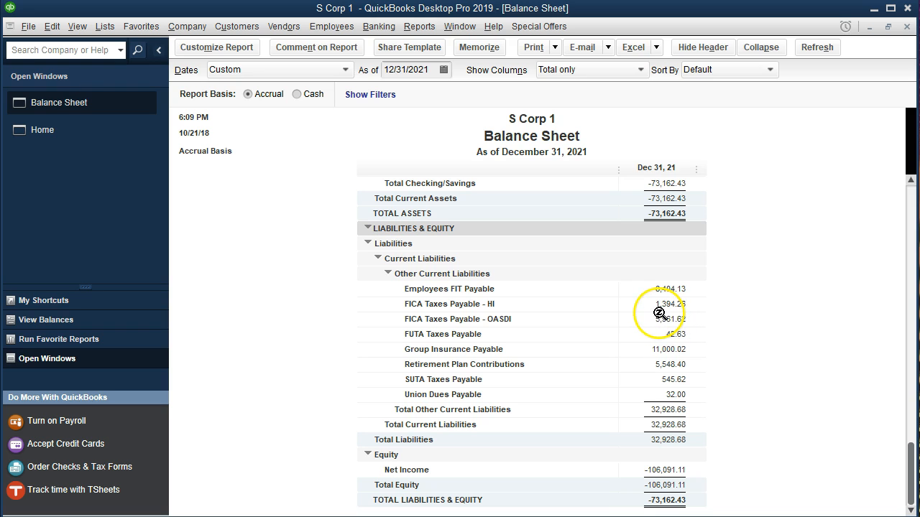
click(668, 305)
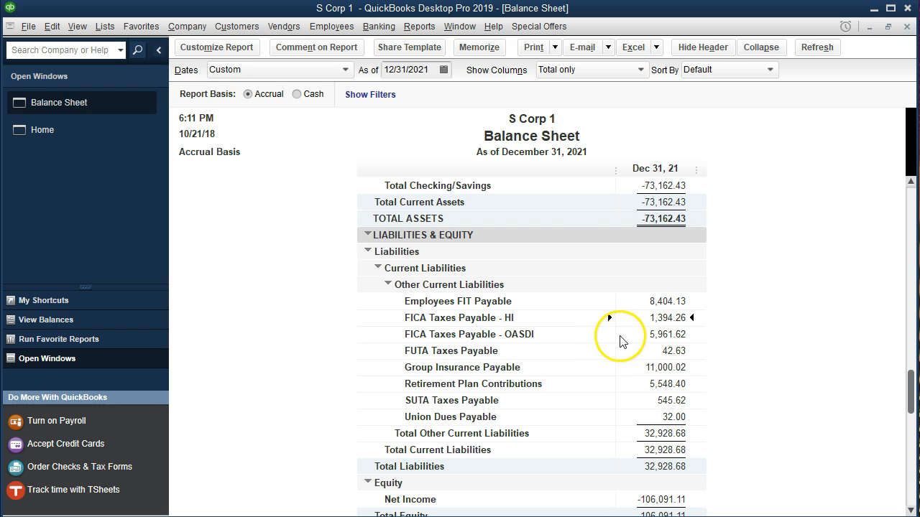
click(623, 335)
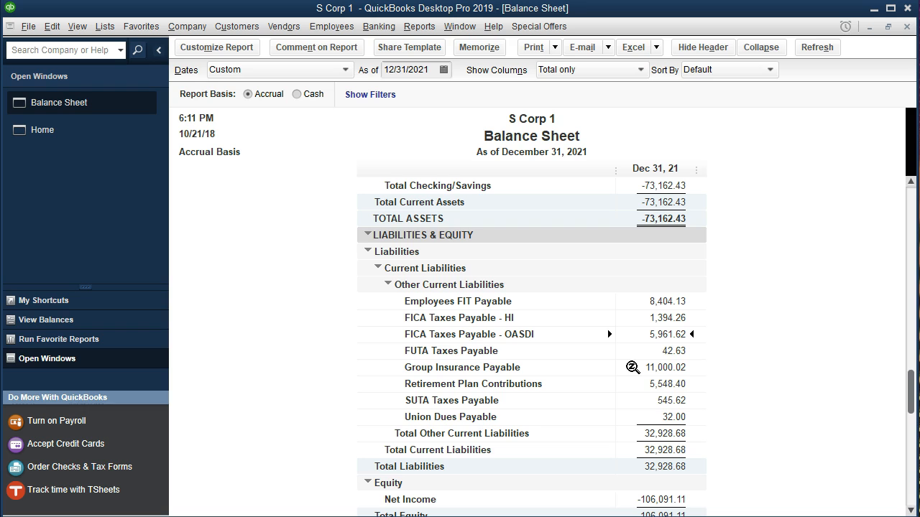
click(641, 352)
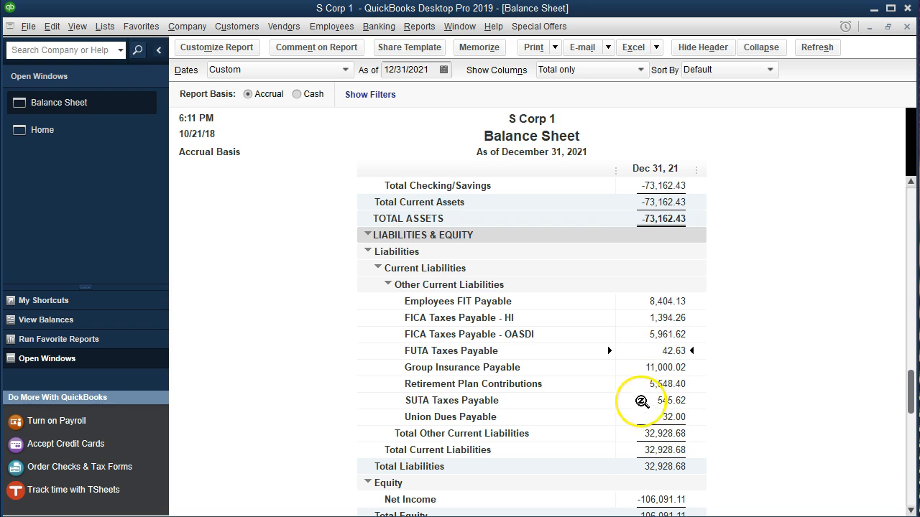
click(634, 370)
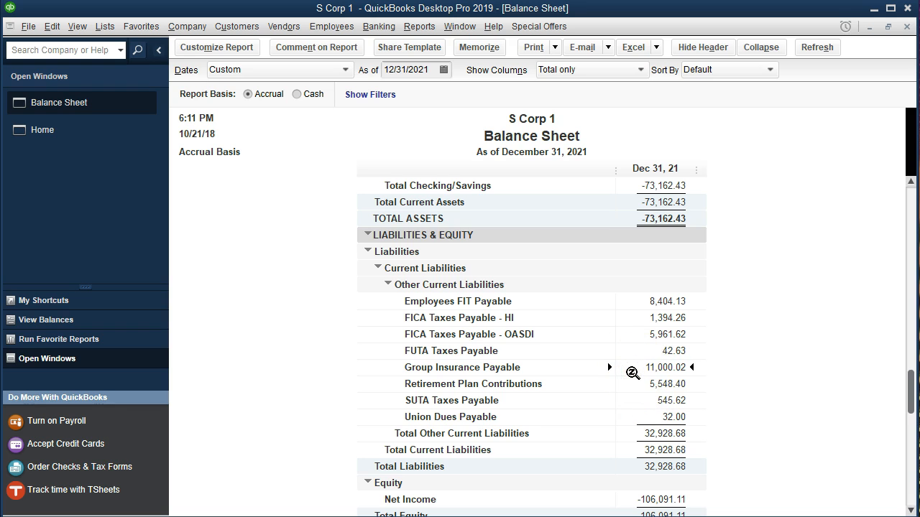
click(636, 385)
click(639, 401)
click(645, 417)
Step: Switch to the Excel payroll workbook and examine the trial balance's ending balances on the GL TB Journal Ex 10.15 sheet
drag(919, 31, 574, 13)
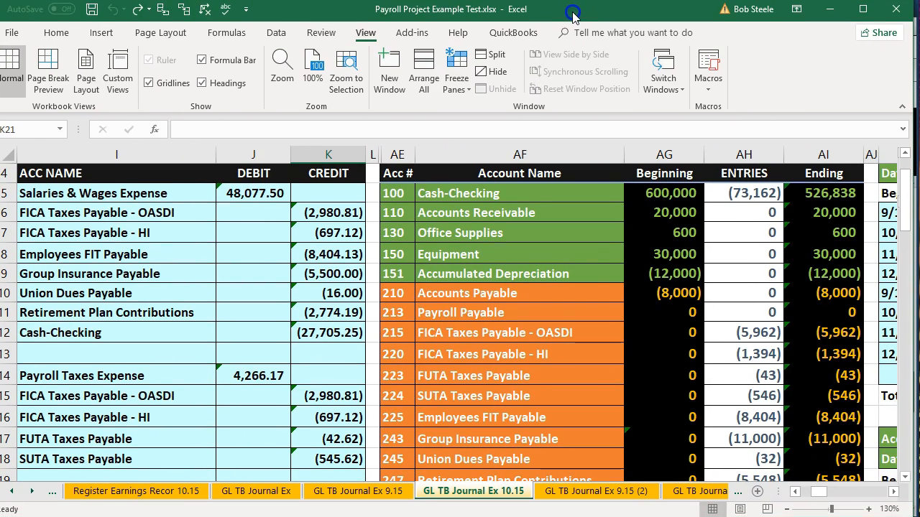
click(905, 477)
click(905, 478)
drag(826, 293, 832, 438)
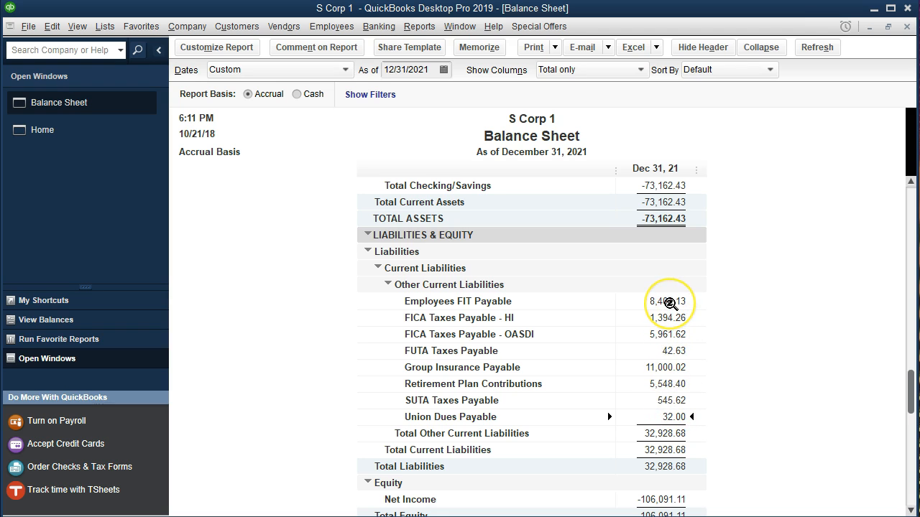
Step: Drill into the Employees FIT Payable balance in QuickBooks and review the 09/15/2021 liability check and October paycheck withholdings
double_click(669, 304)
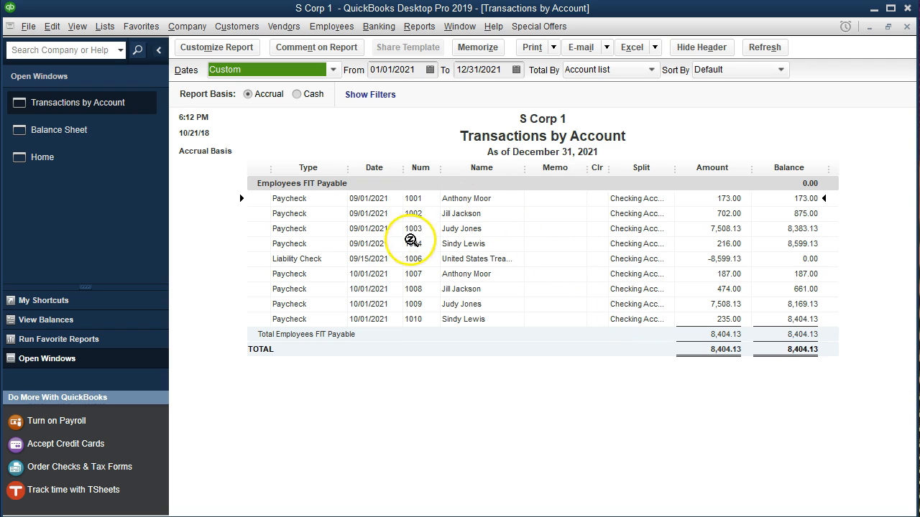
click(383, 258)
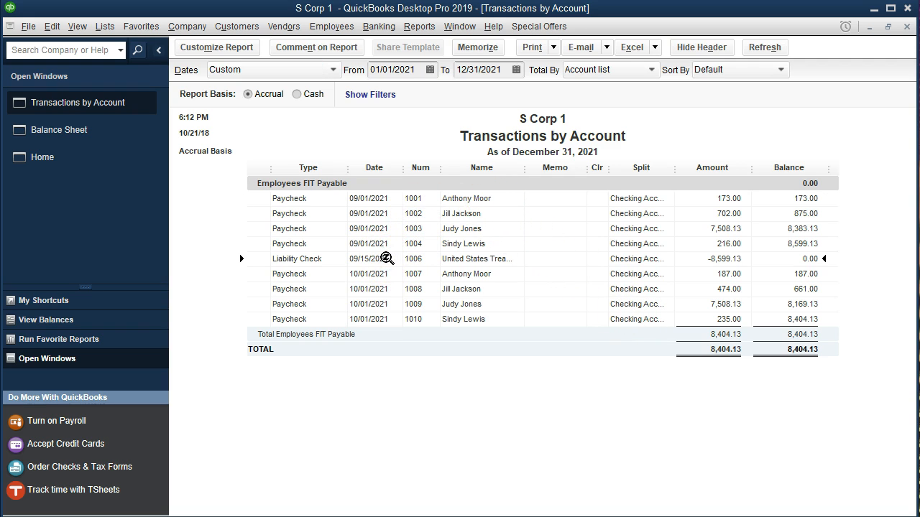
click(389, 274)
click(711, 290)
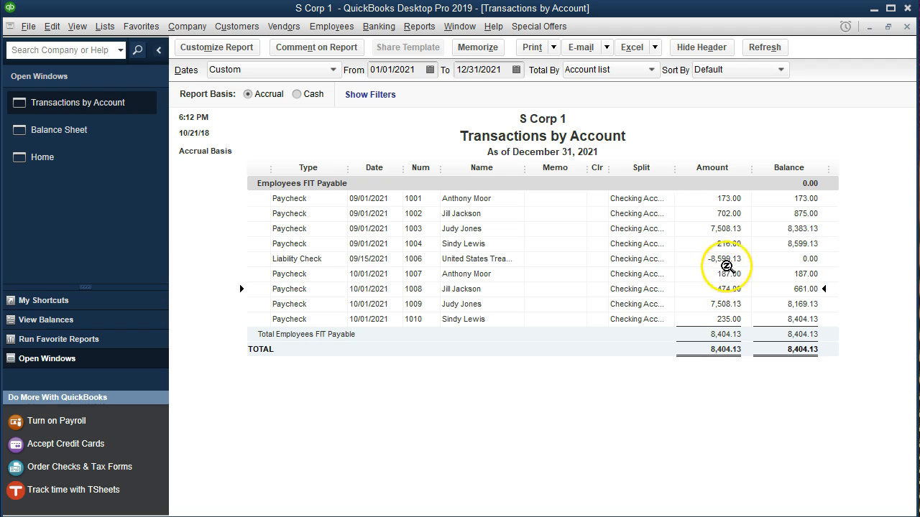
click(725, 260)
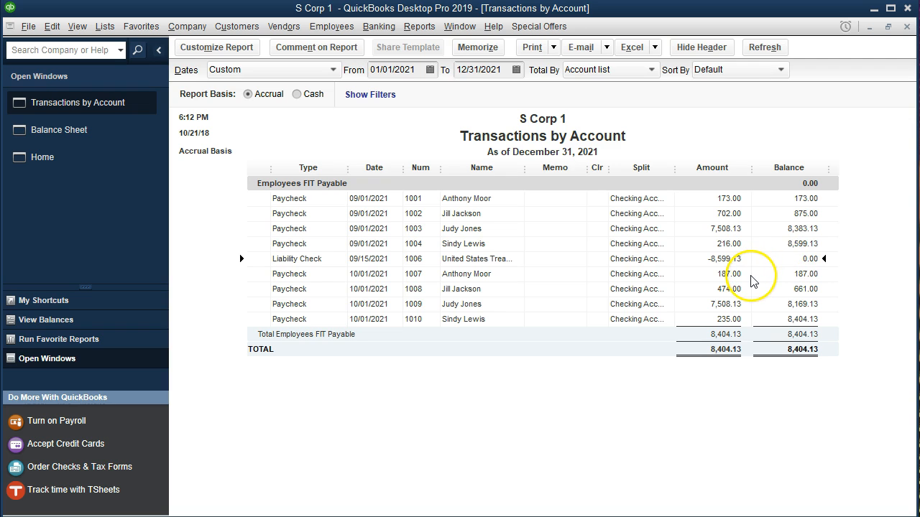
click(726, 275)
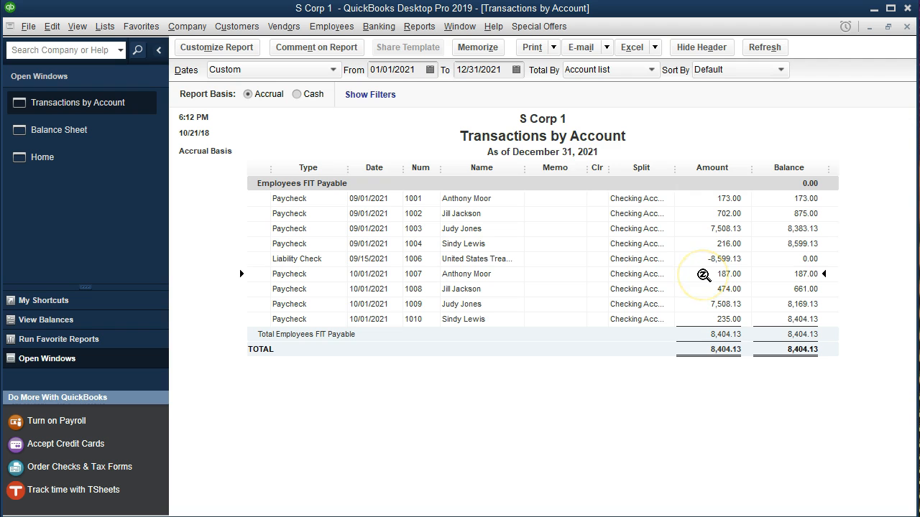
Step: Inspect the paycheck detail of check 1007 dated 10/01/2021, then close back to the Balance Sheet
double_click(704, 274)
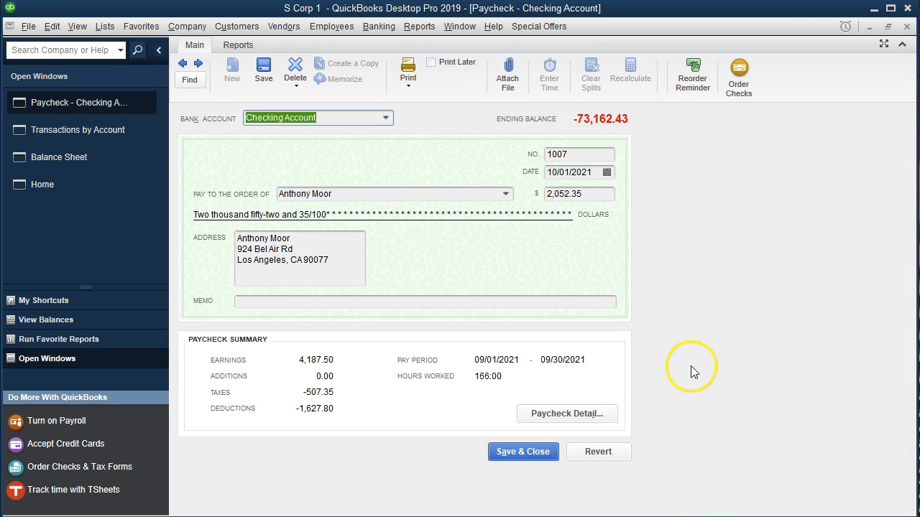
click(611, 414)
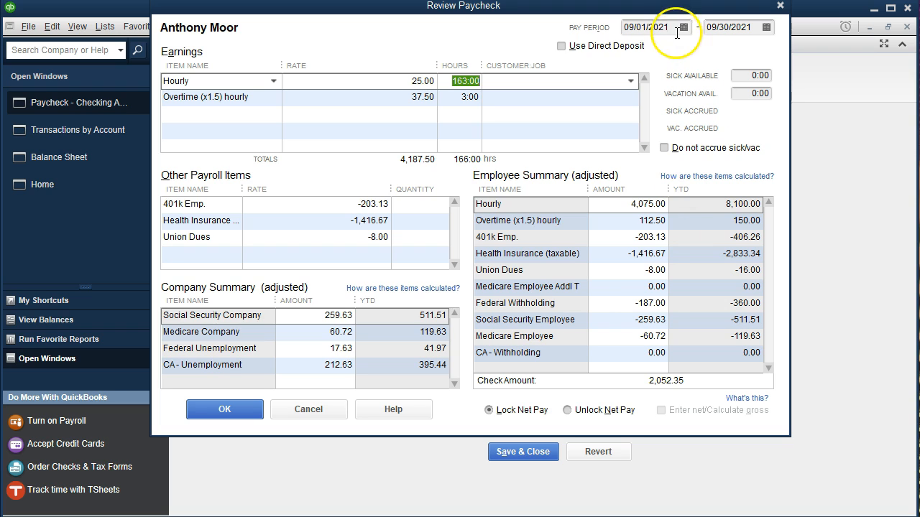
drag(669, 9, 674, 22)
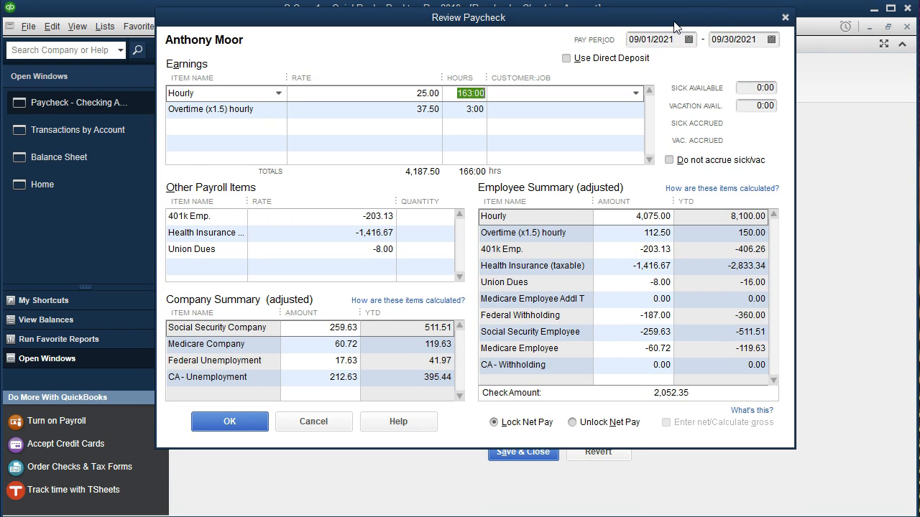
click(784, 18)
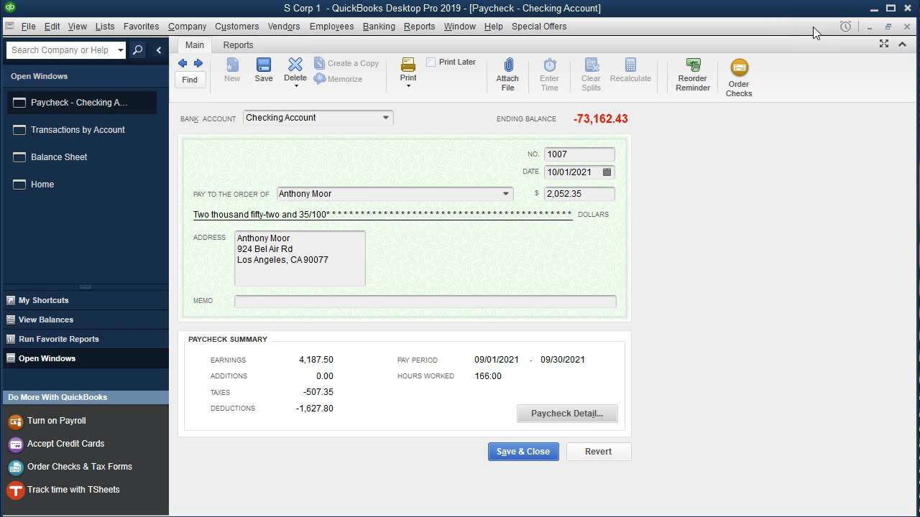
click(907, 28)
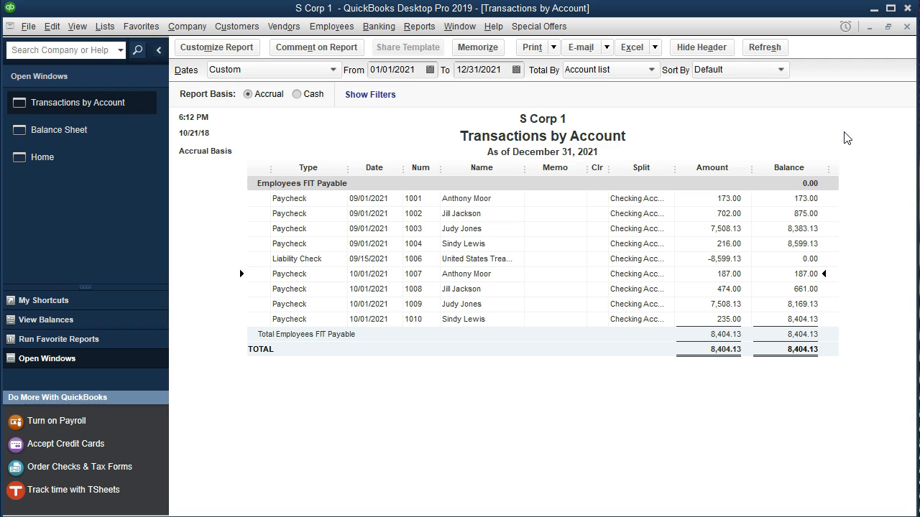
click(907, 27)
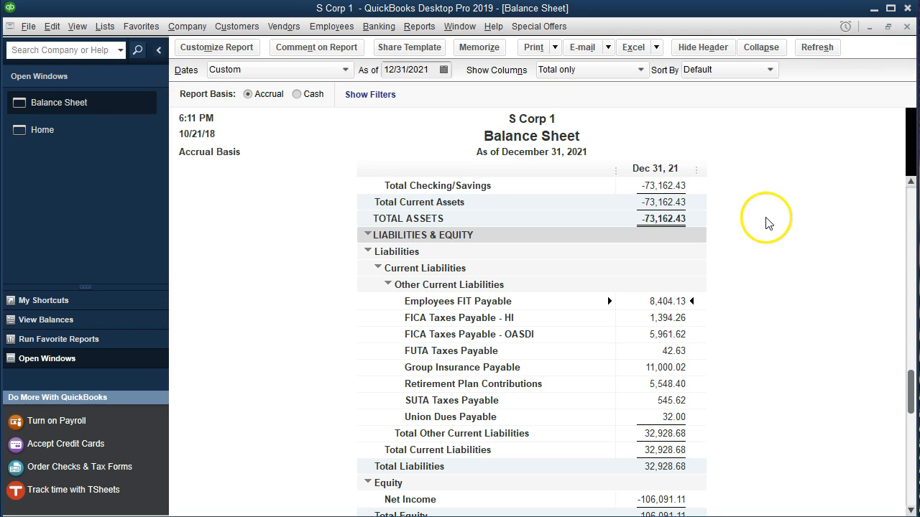
Step: Run the Profit & Loss Standard report for 01/01/2021 to 12/31/2021
scroll(766, 223, down, 1)
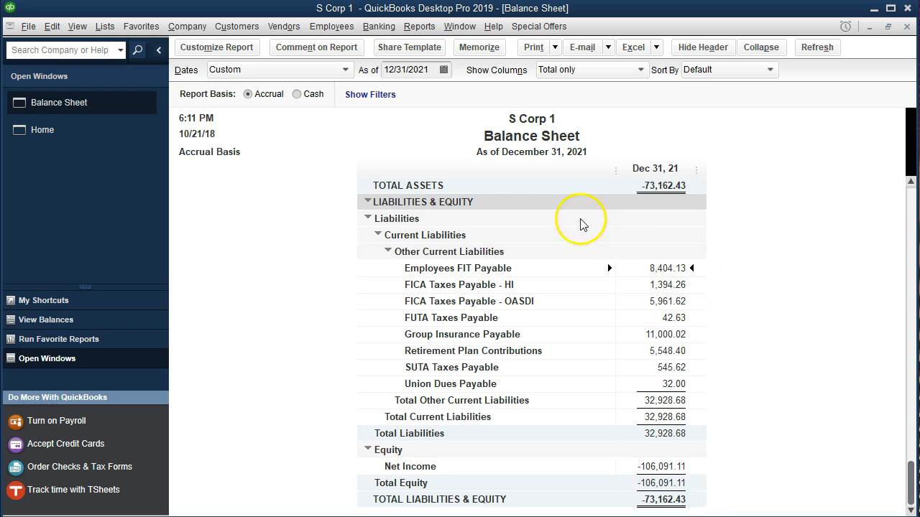
click(420, 29)
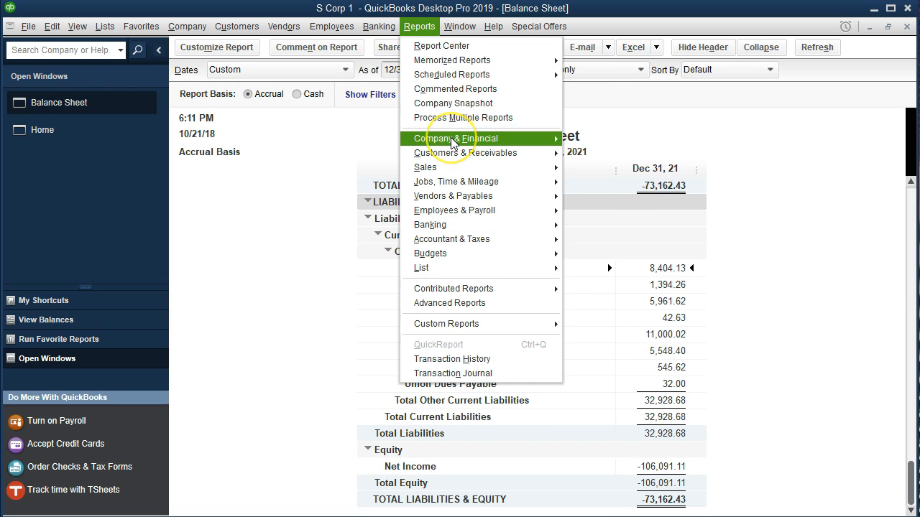
mouse_move(453, 142)
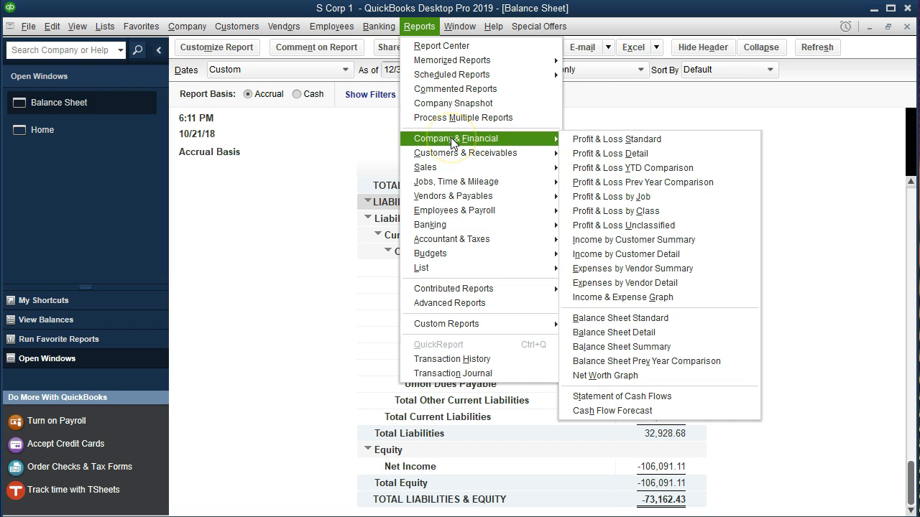
click(585, 142)
key(Tab)
text(01/01/2021)
key(Tab)
text(12/31/2021)
key(Tab)
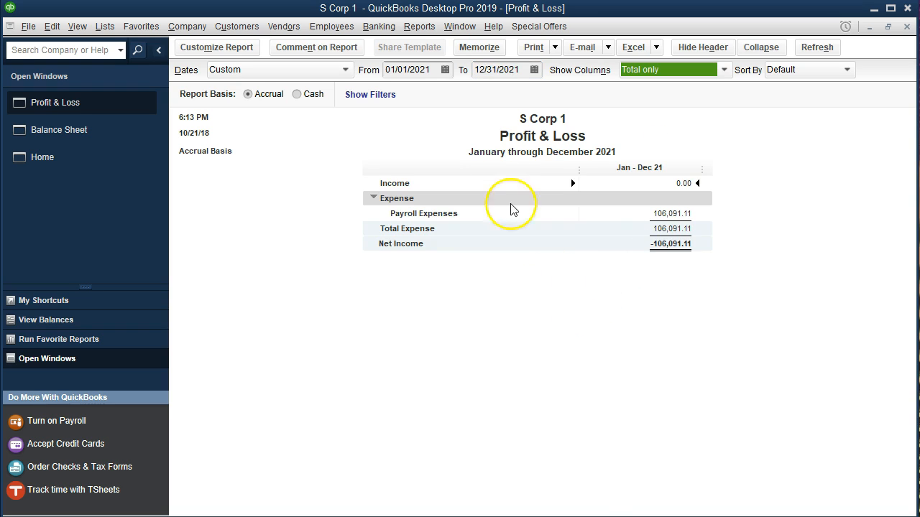
Step: Change the Profit & Loss report's start date to 10/01/2021, keeping 12/31/2021 as the end date
click(434, 70)
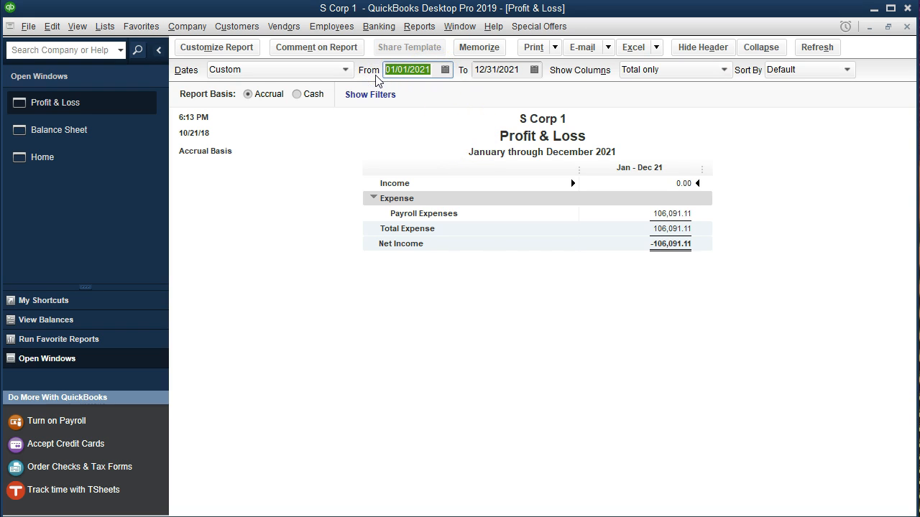
text(10/01/2021)
key(Tab)
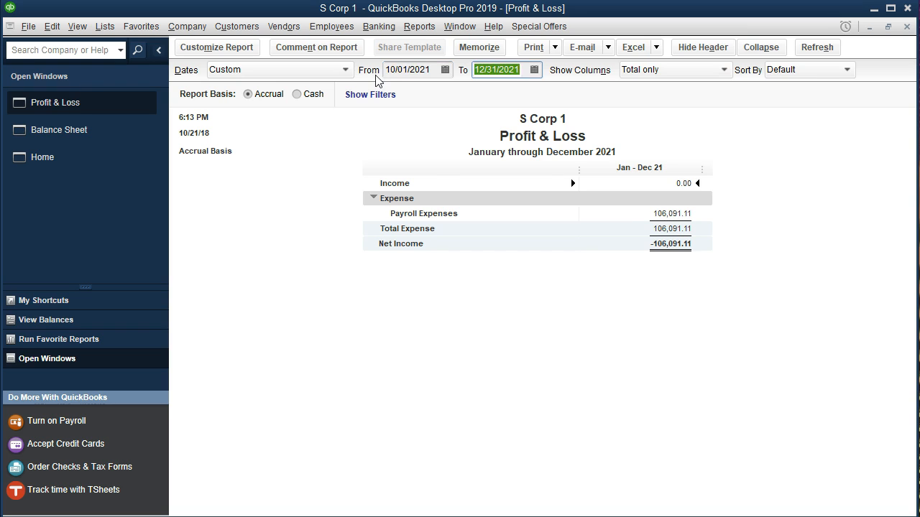
key(Tab)
click(669, 216)
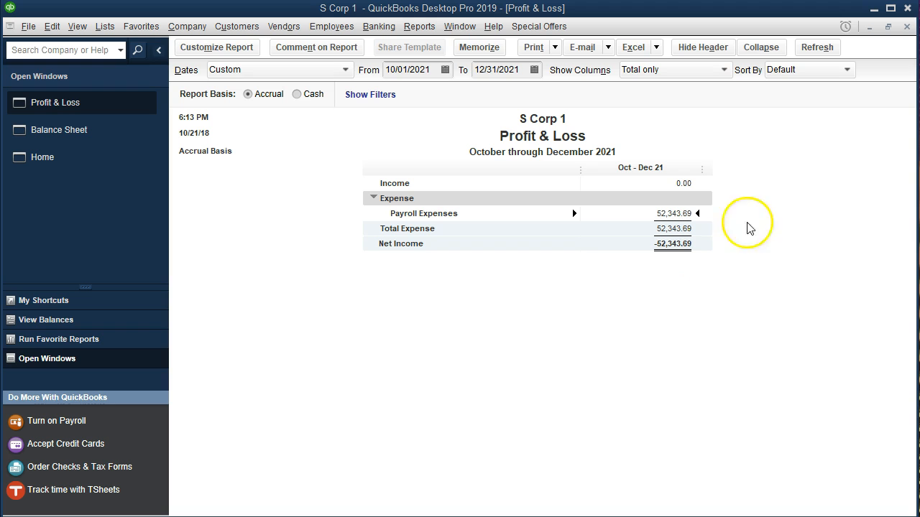
Step: Switch to the Excel payroll workbook and check the ending balances of Salaries & Wages Expense and Payroll Taxes Expense
drag(919, 29, 556, 2)
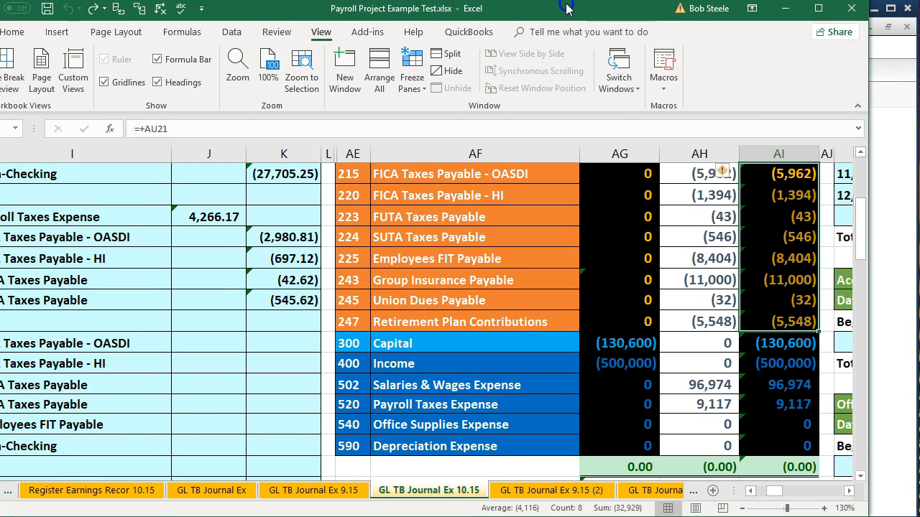
click(751, 385)
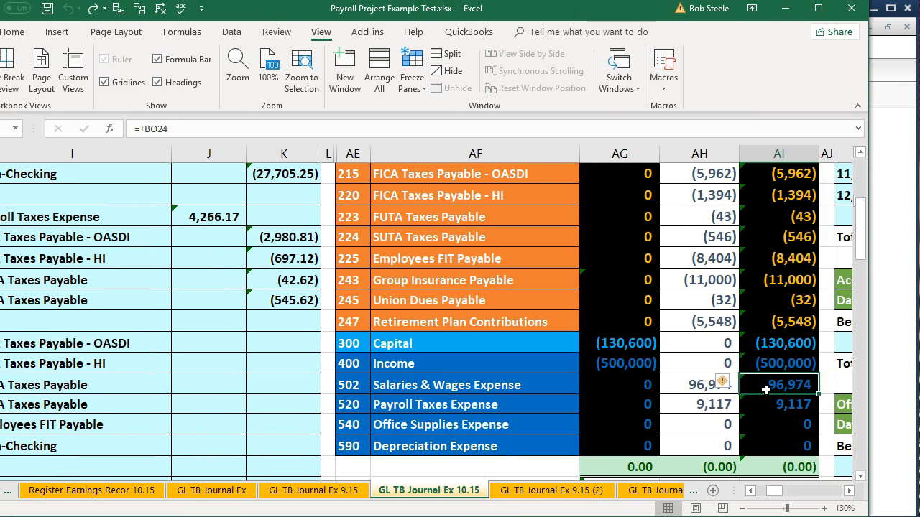
click(769, 408)
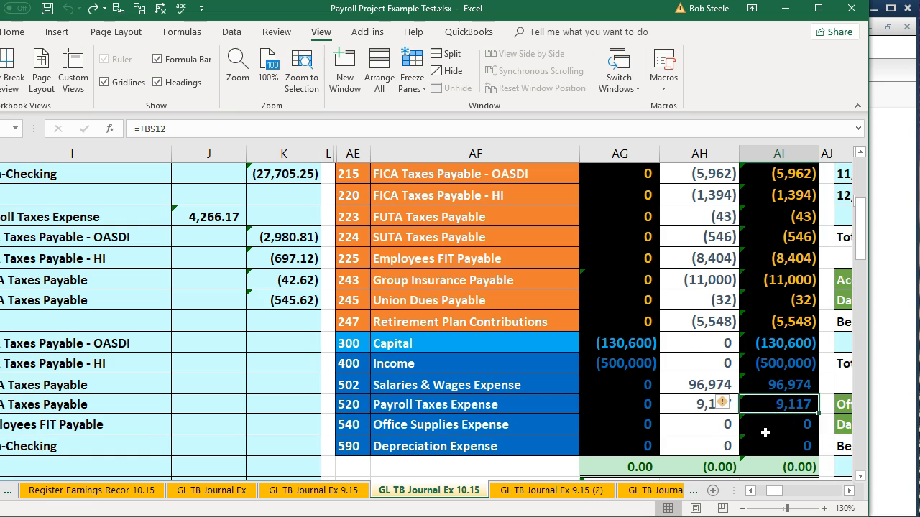
Step: Inspect the Salaries & Wages Expense and Payroll Taxes Expense debits in the journal entries of the GL TB Journal Ex 10.15 sheet
scroll(240, 361, up, 4)
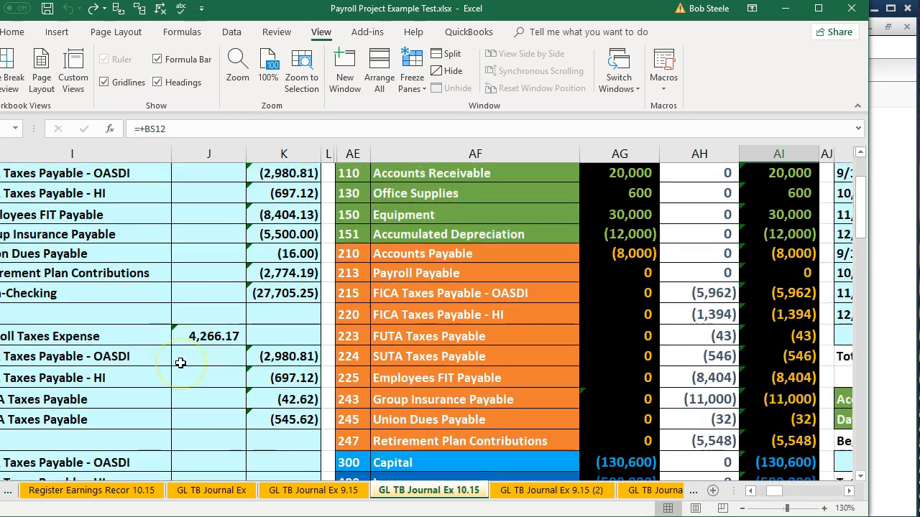
click(215, 212)
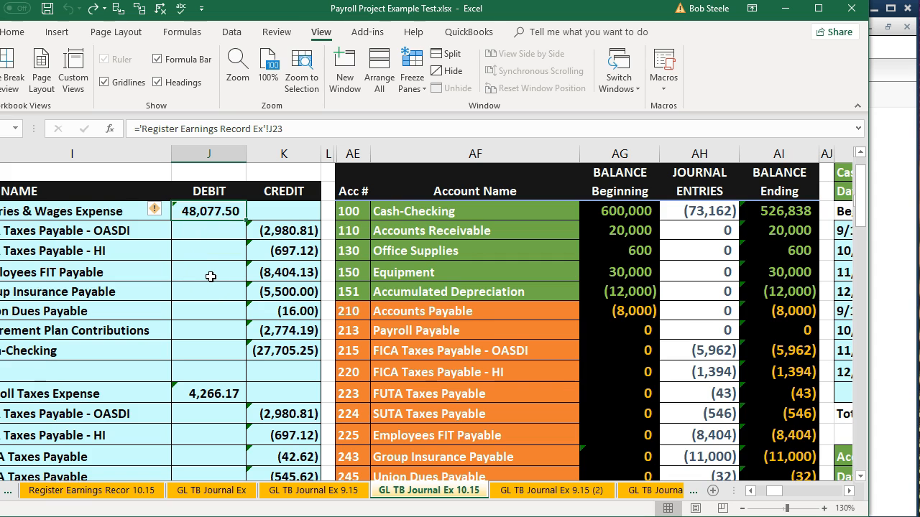
scroll(211, 276, down, 1)
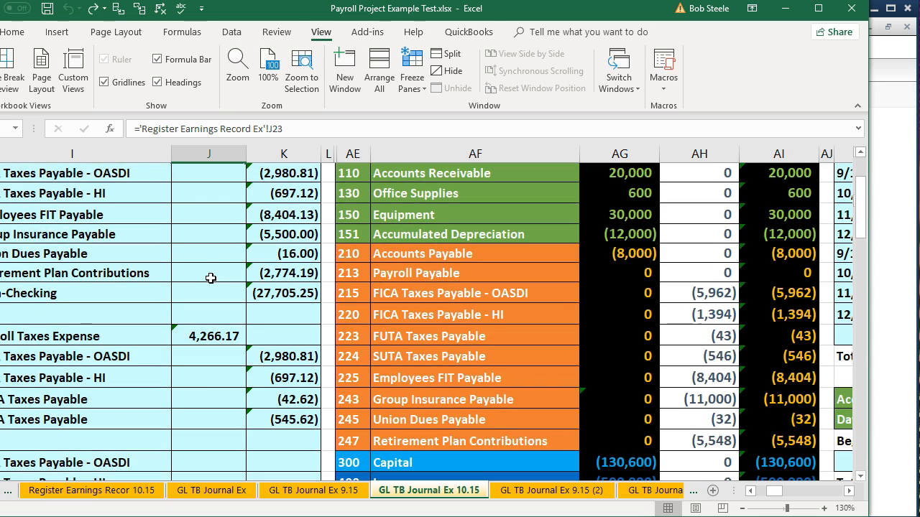
scroll(211, 278, down, 1)
click(210, 275)
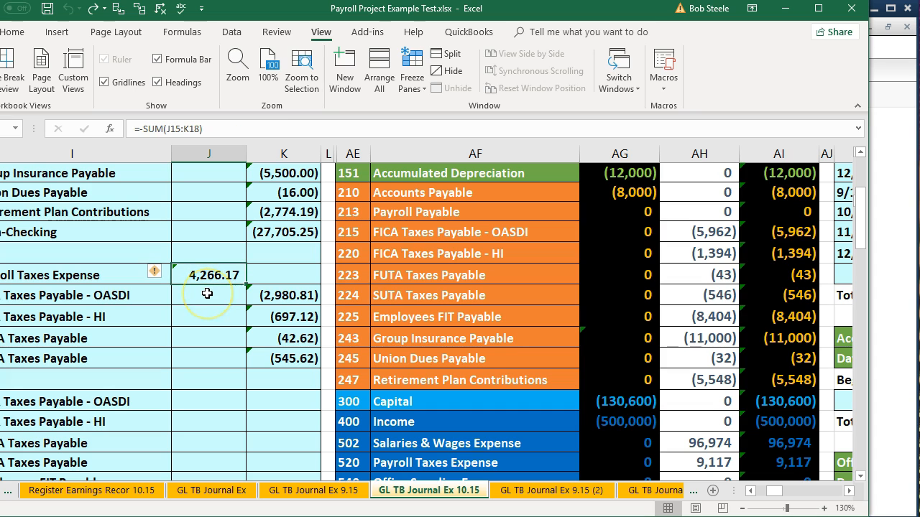
Step: Check the sum of the two payroll expense ending balances, and the sum of the journal's wages and payroll tax debits
scroll(207, 293, down, 1)
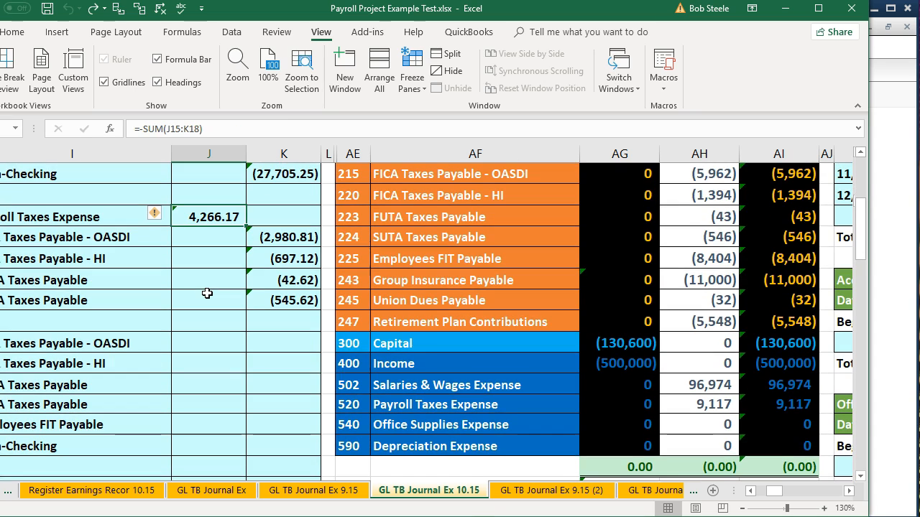
click(766, 392)
drag(766, 393, 766, 406)
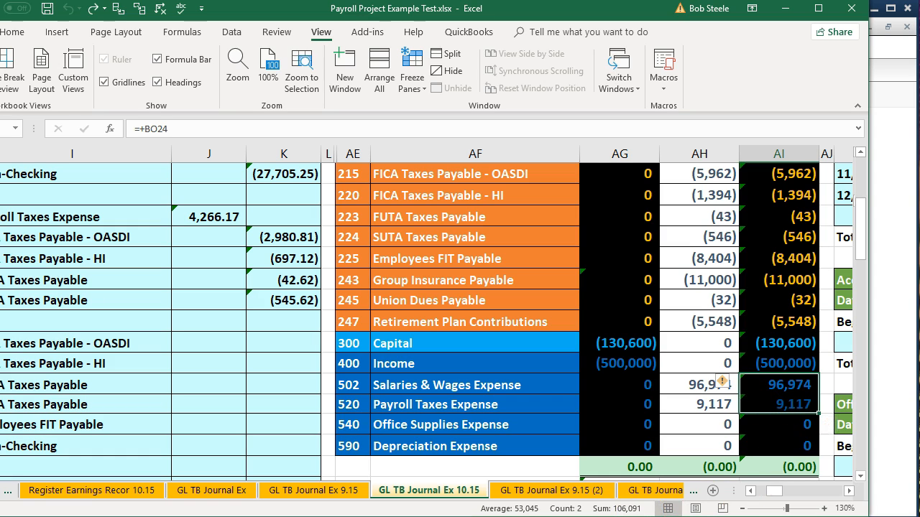
click(189, 386)
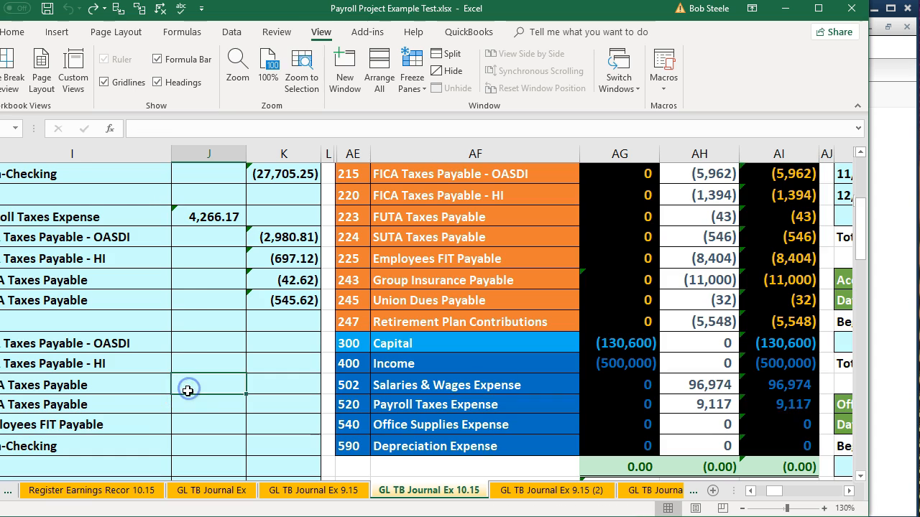
scroll(188, 391, up, 1)
scroll(187, 391, up, 2)
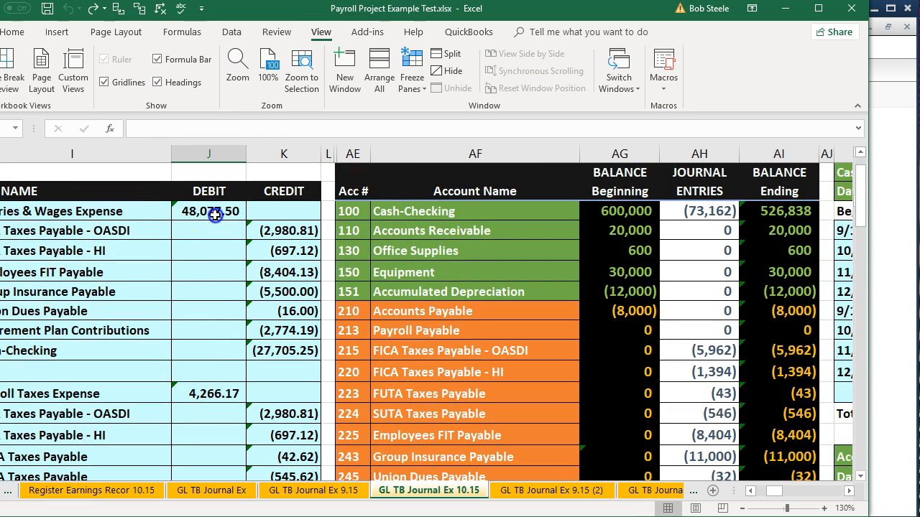
drag(215, 212, 218, 397)
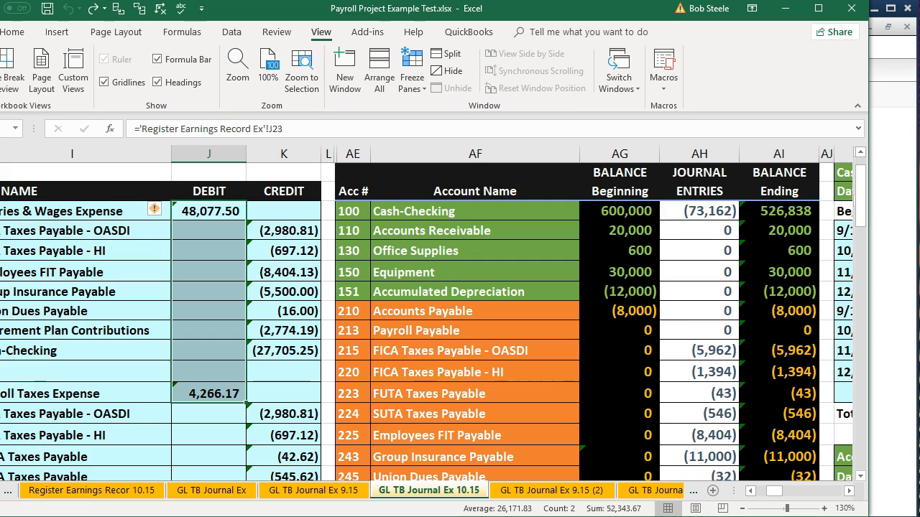
Step: Return to QuickBooks, drill into the Payroll Expenses amount, and widen the Name column while collapsing the Clr column in the transaction detail
drag(534, 12, 919, 18)
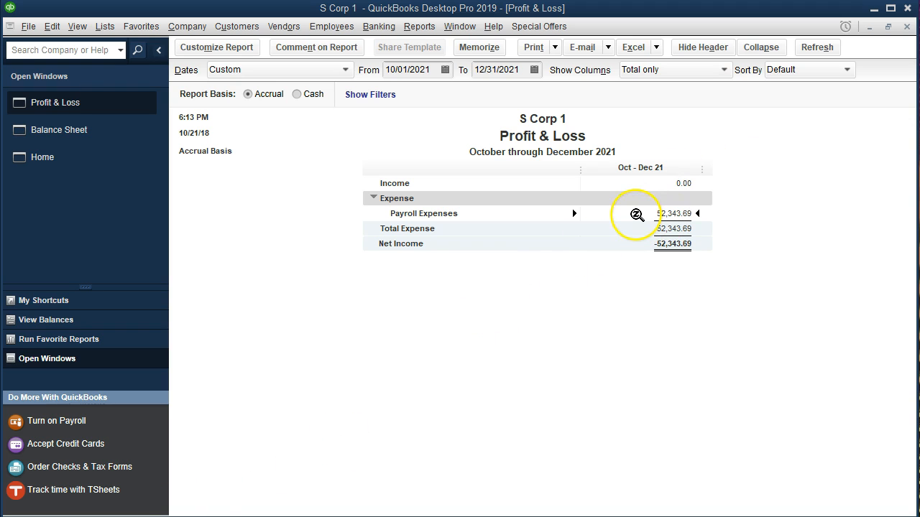
double_click(637, 214)
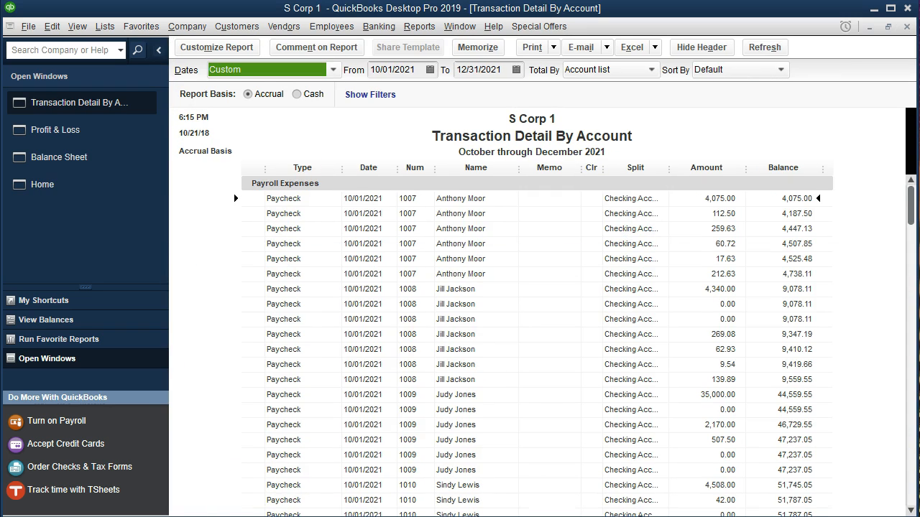
drag(520, 169, 539, 173)
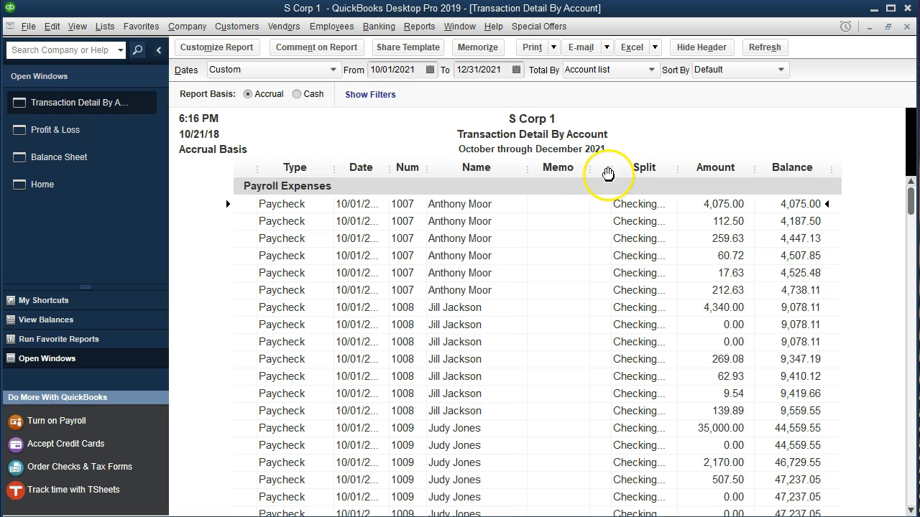
drag(610, 172, 590, 172)
Step: Review the 10/01/2021 paycheck lines for checks 1007 to 1010 down to the Payroll Expenses total
scroll(277, 281, down, 3)
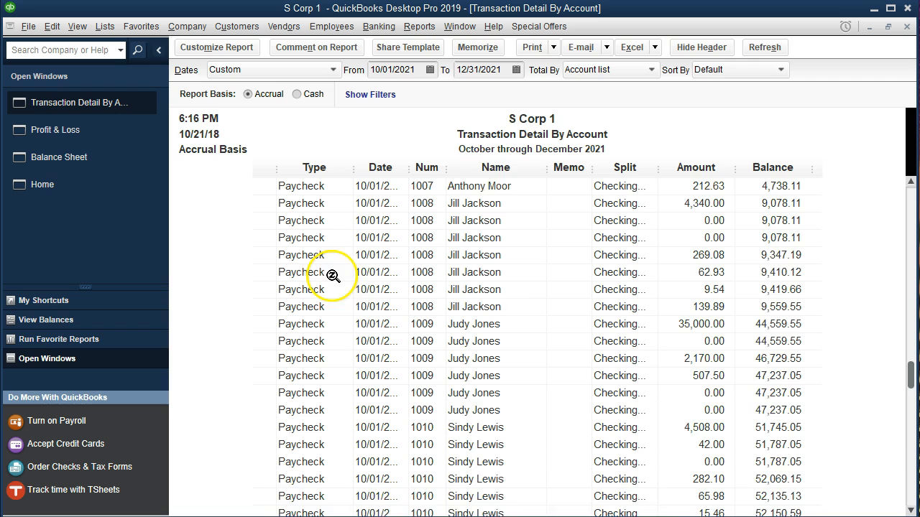
scroll(341, 344, down, 1)
scroll(421, 367, up, 4)
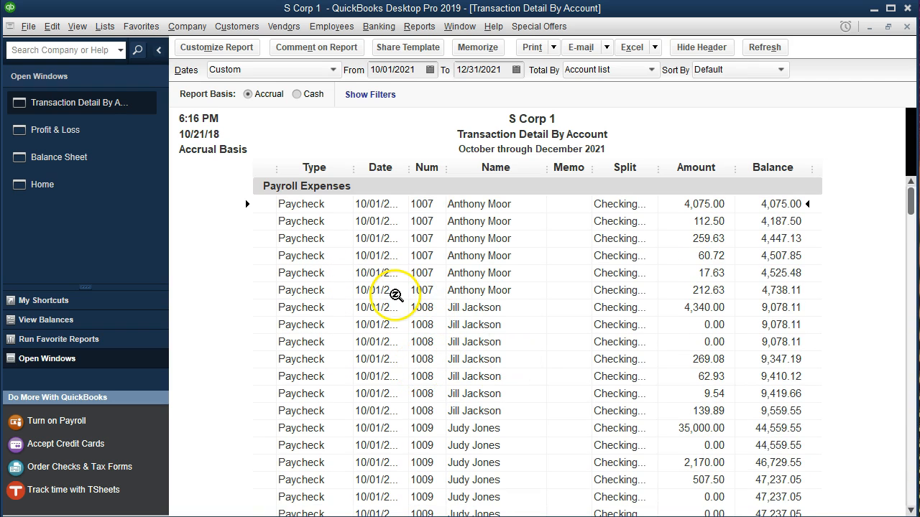
scroll(394, 325, down, 1)
scroll(381, 359, down, 1)
click(386, 375)
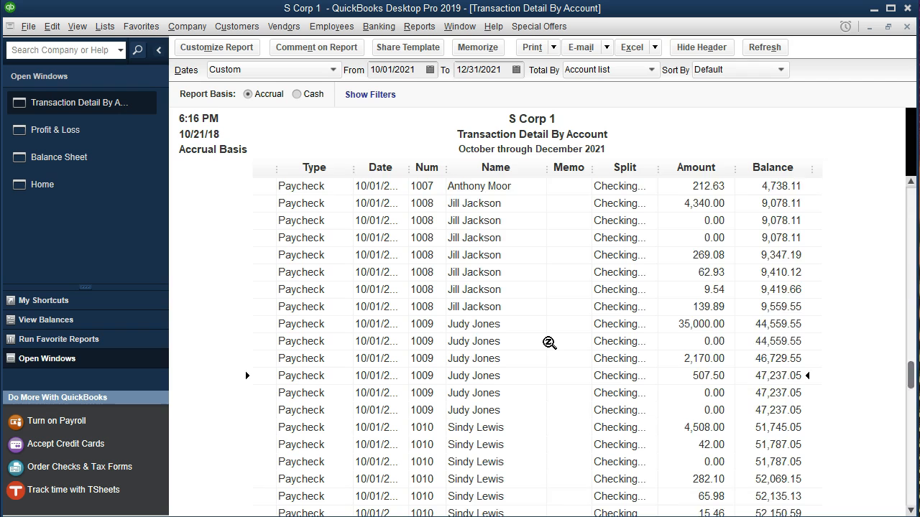
scroll(549, 342, up, 3)
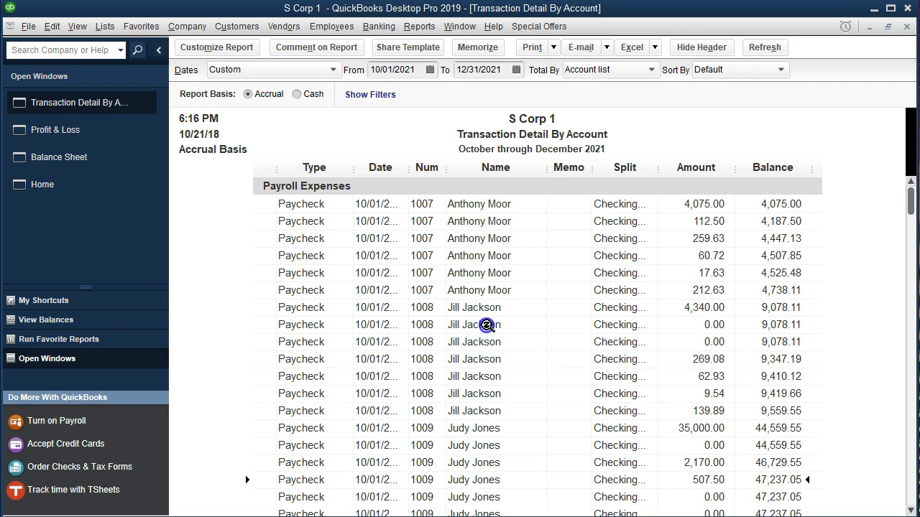
scroll(486, 327, down, 1)
scroll(493, 400, down, 2)
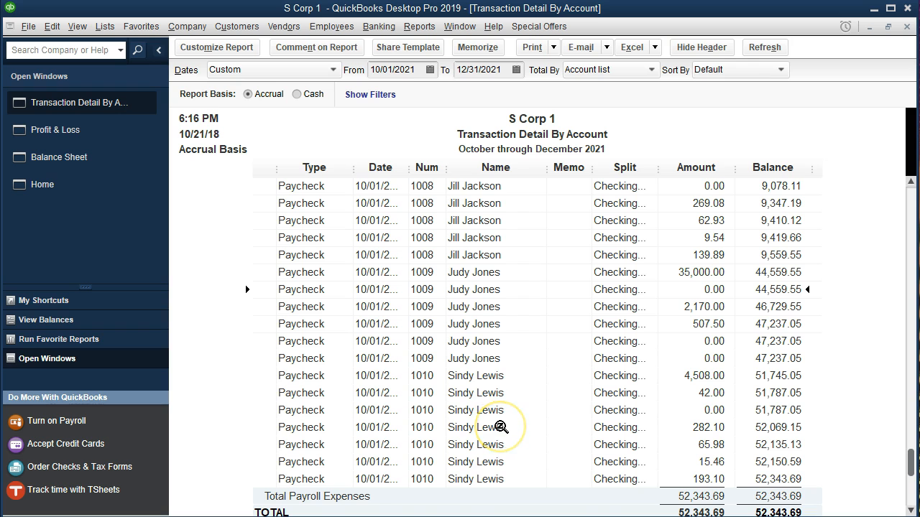
scroll(503, 427, up, 3)
Step: Open the first payroll expense line of check 1007, review its paycheck detail, and close back to the transaction report
click(678, 204)
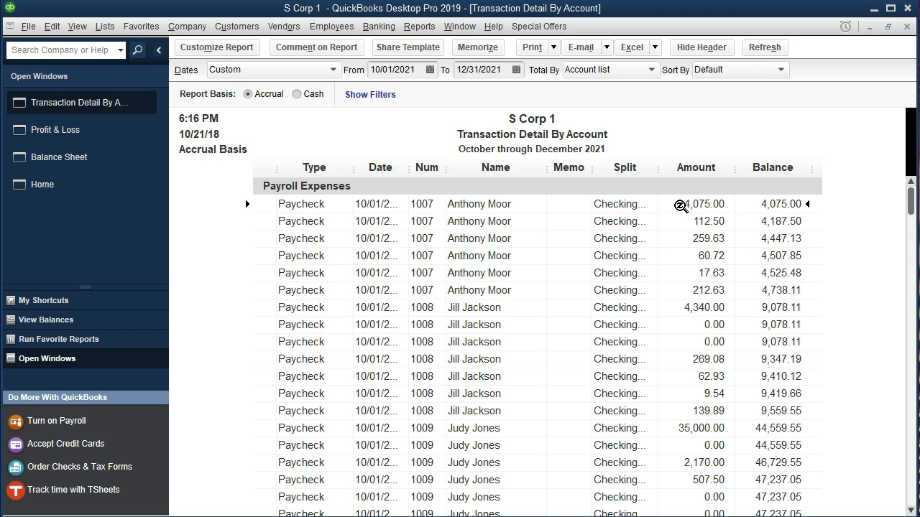
double_click(680, 205)
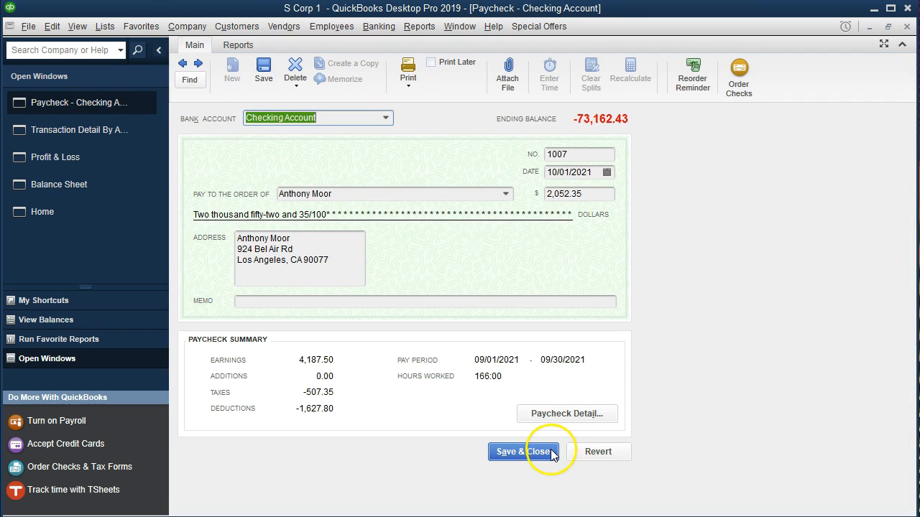
click(564, 413)
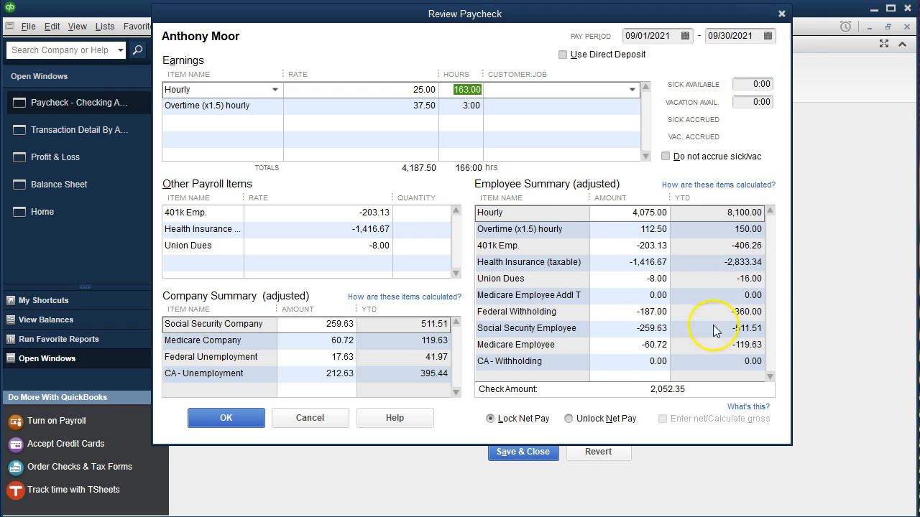
click(782, 13)
click(907, 26)
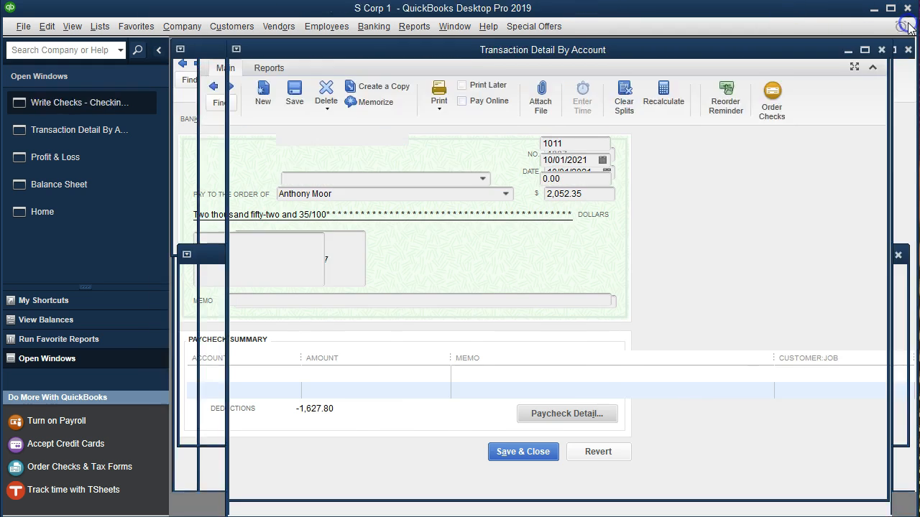
Step: Open the 112.50 line of check 1007, examine its overtime and company taxes in the paycheck detail, and close it
click(684, 221)
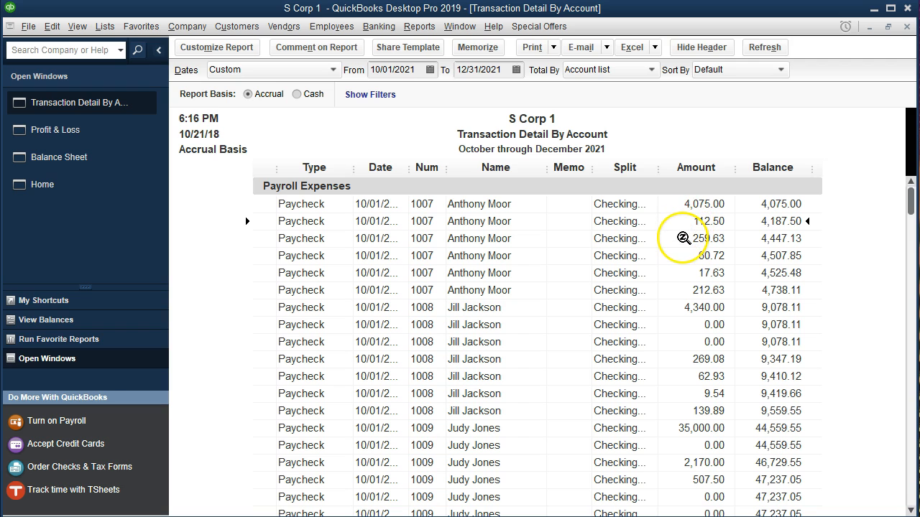
double_click(693, 218)
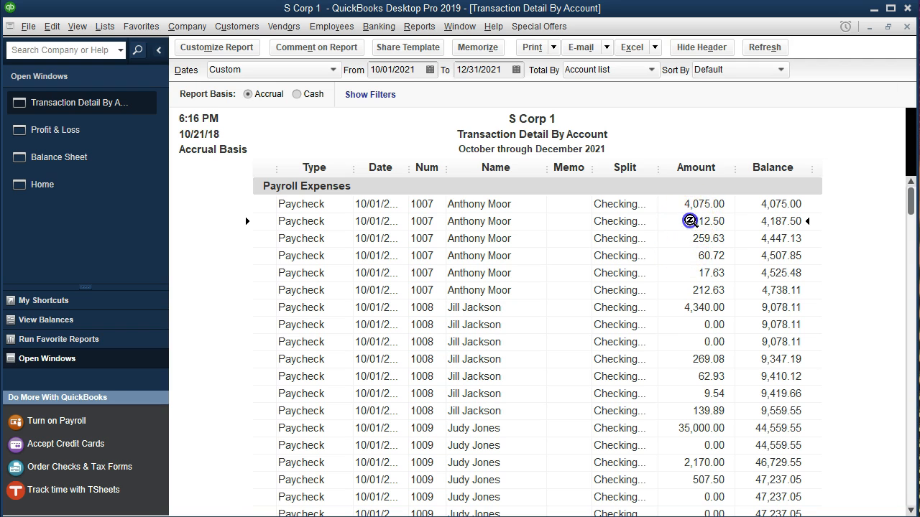
click(568, 414)
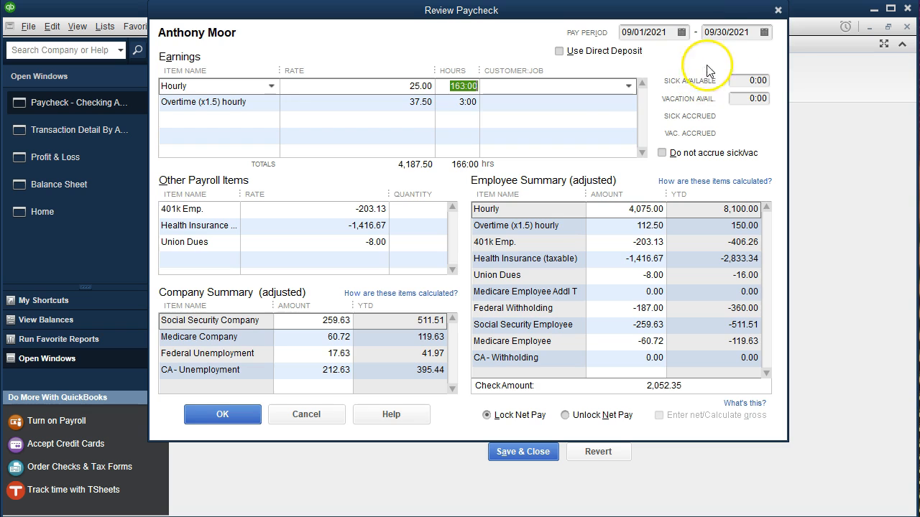
click(778, 10)
click(907, 26)
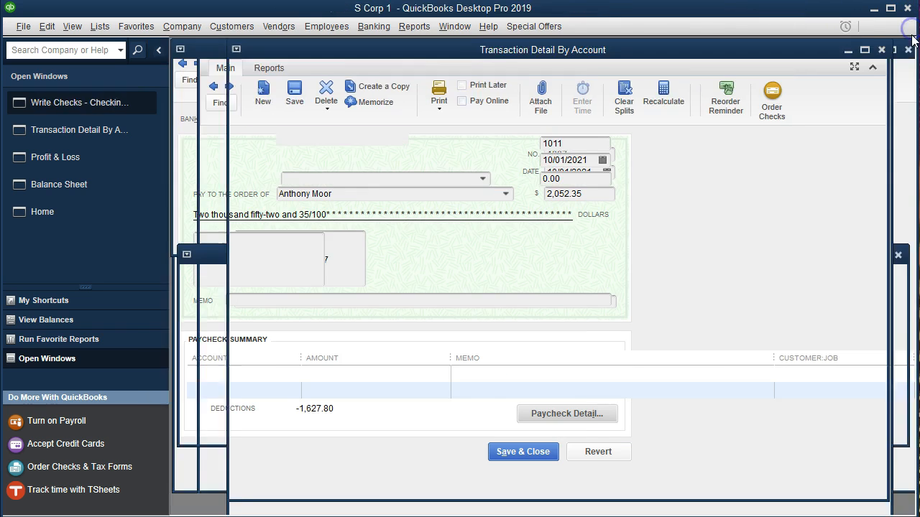
Step: Compare the Payroll Expenses total with the individual lines, checking the 60.72 and 17.63 employer tax amounts of check 1007
scroll(708, 375, down, 4)
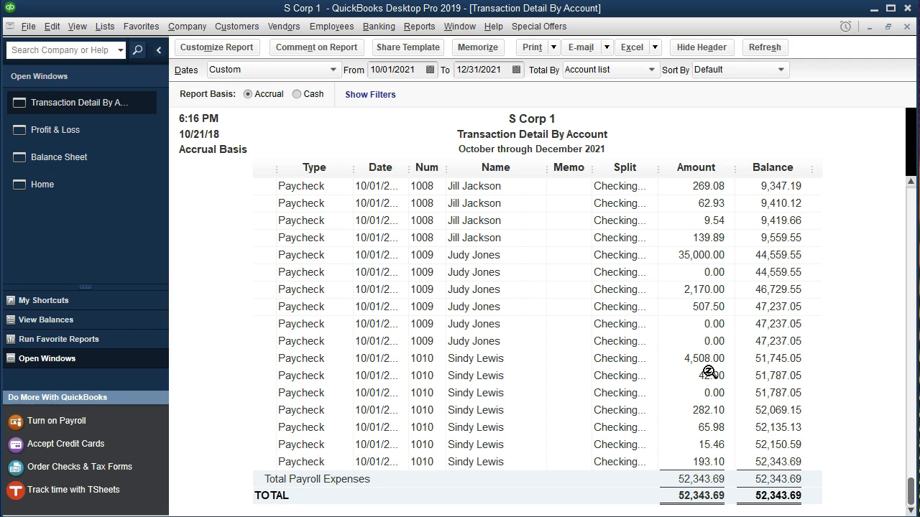
scroll(709, 371, up, 4)
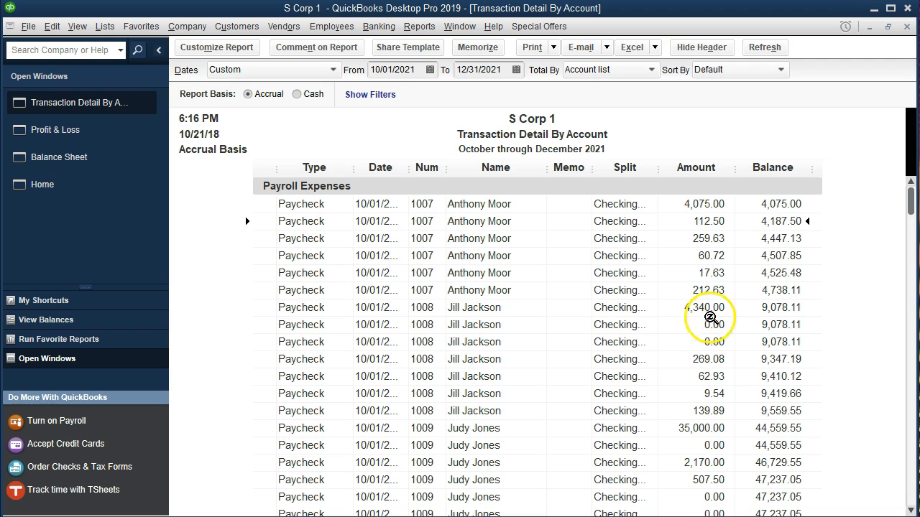
click(701, 256)
click(702, 272)
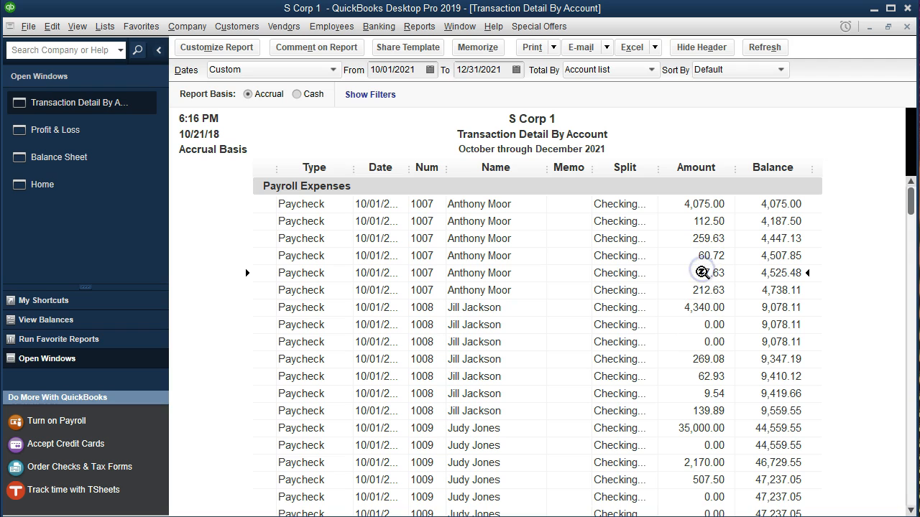